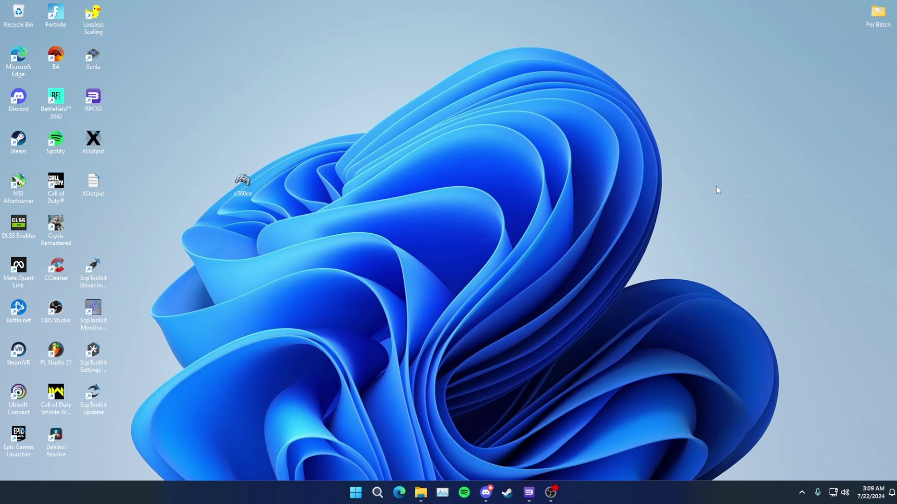
Bring up RPCS3, restore X360 Controller Emulator from the background, and turn off the mapped device for Controller 1
left_click(529, 492)
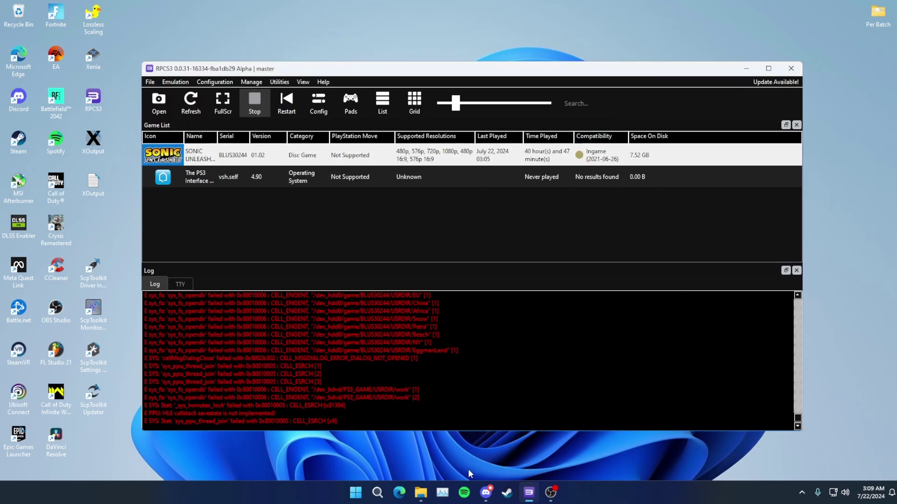
left_click(801, 492)
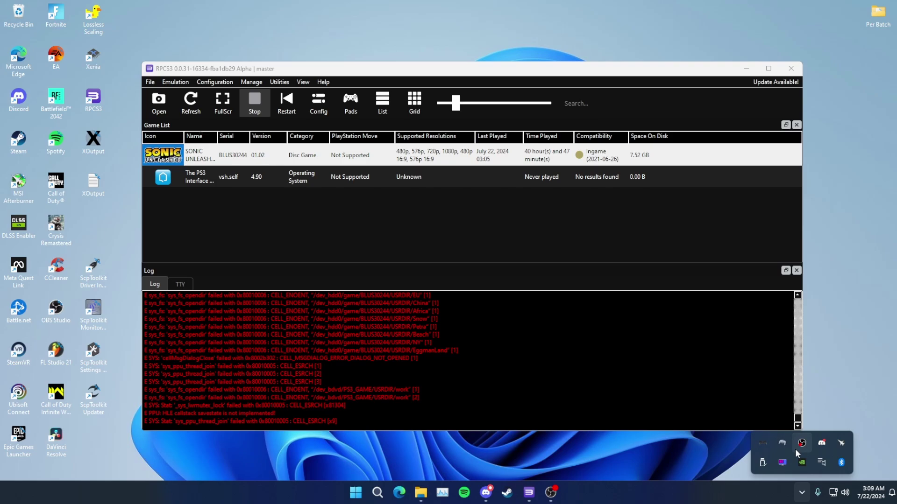
right_click(784, 442)
left_click(739, 420)
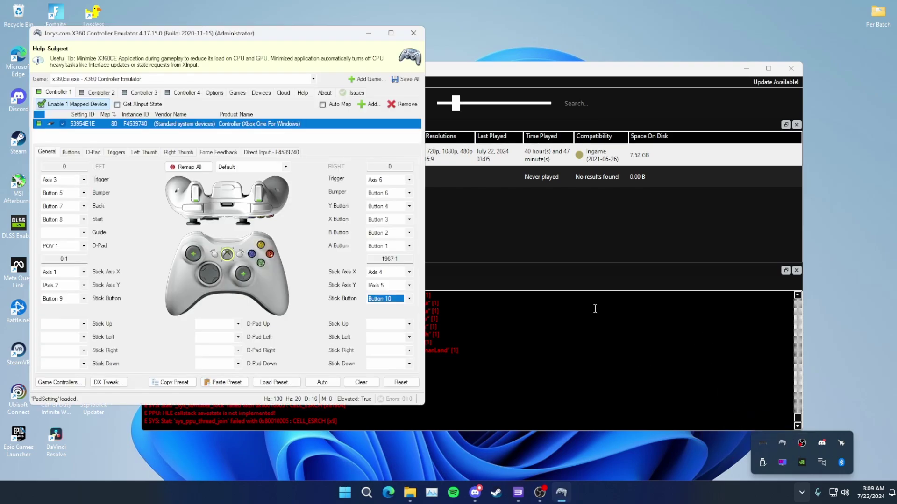
left_click(45, 104)
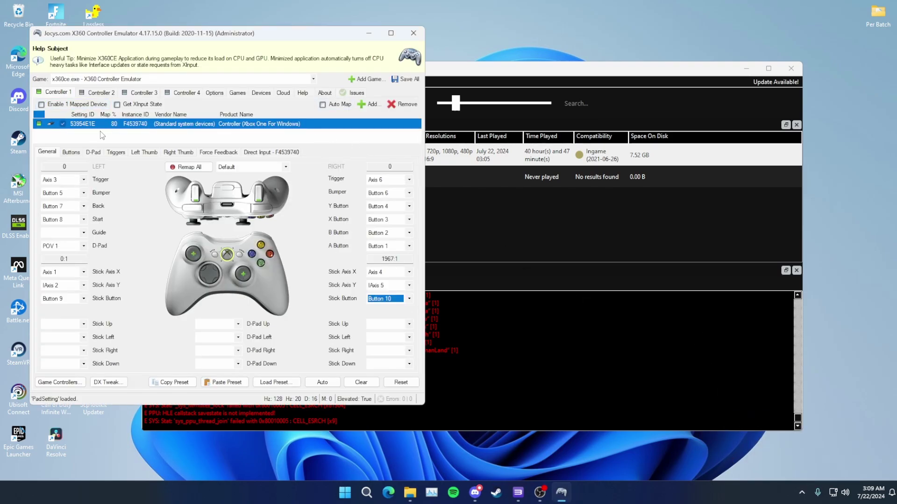
Open the gamepad settings in RPCS3 and choose XInput Pad #1 as the Player 1 device
left_click(463, 243)
left_click(350, 103)
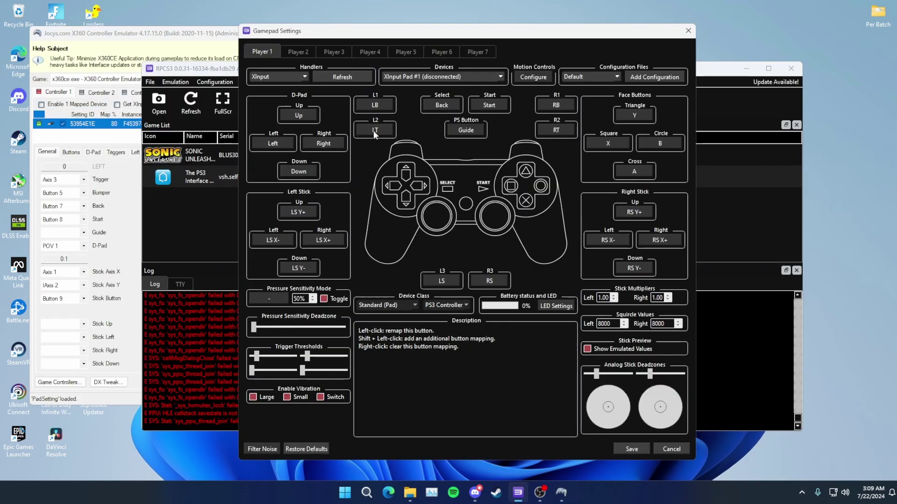
left_click(427, 77)
left_click(425, 79)
left_click(424, 82)
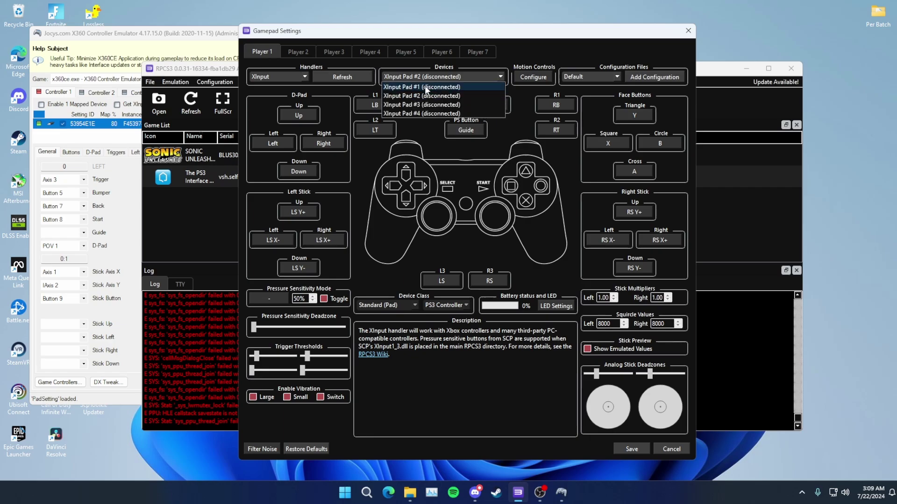
left_click(424, 85)
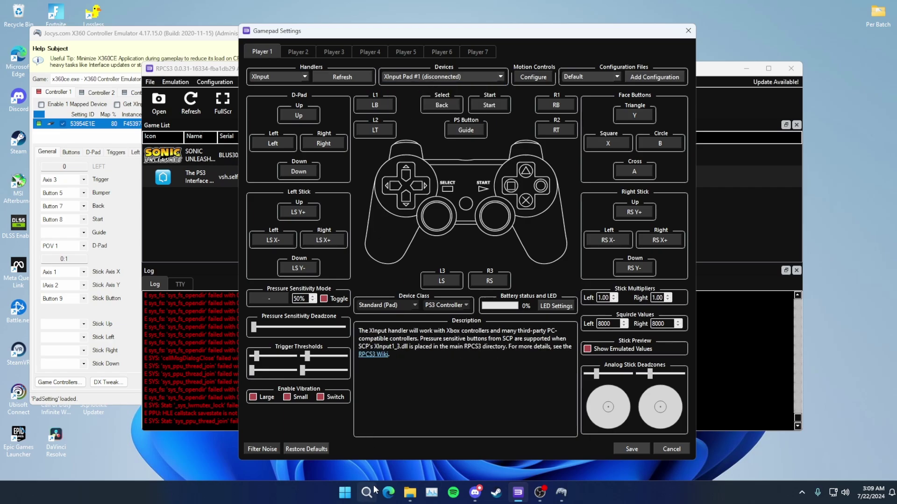
Open Device Manager and select the HID-compliant game controller under Human Interface Devices
left_click(363, 498)
type("device")
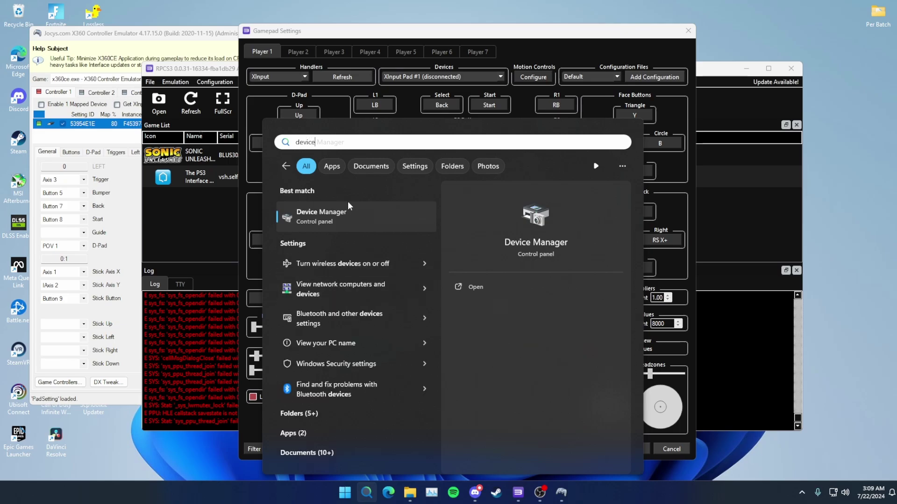
left_click(347, 211)
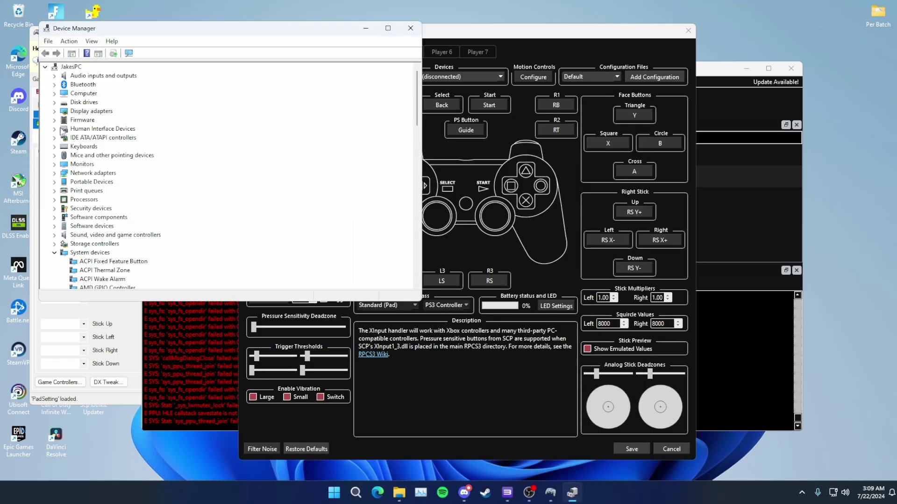
left_click(54, 128)
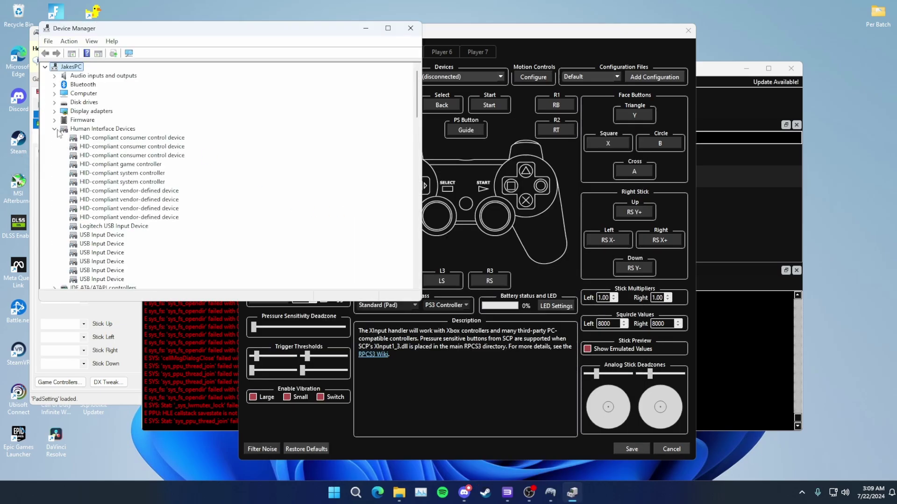
left_click(101, 173)
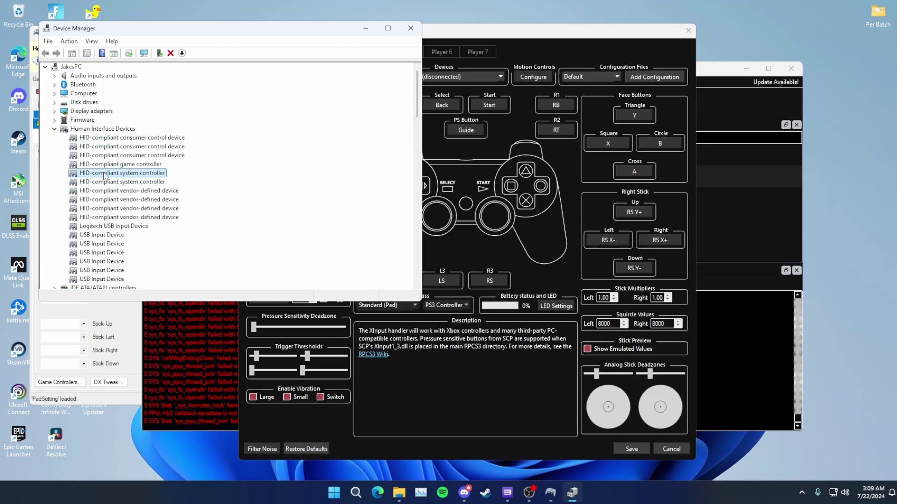
left_click(113, 182)
left_click(117, 164, "ctrl")
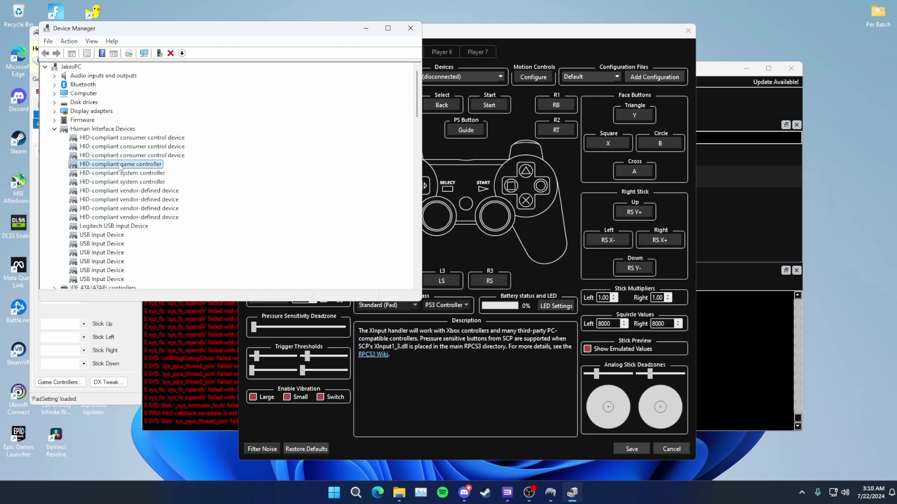
Start a manual driver update from the HID-compliant game controller's properties, picking from the available drivers on the computer
right_click(120, 164)
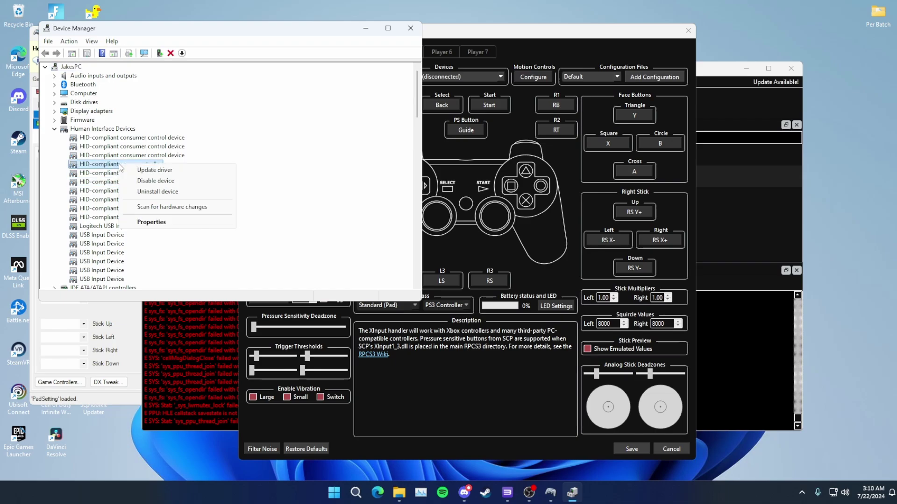
left_click(152, 221)
left_click(166, 77)
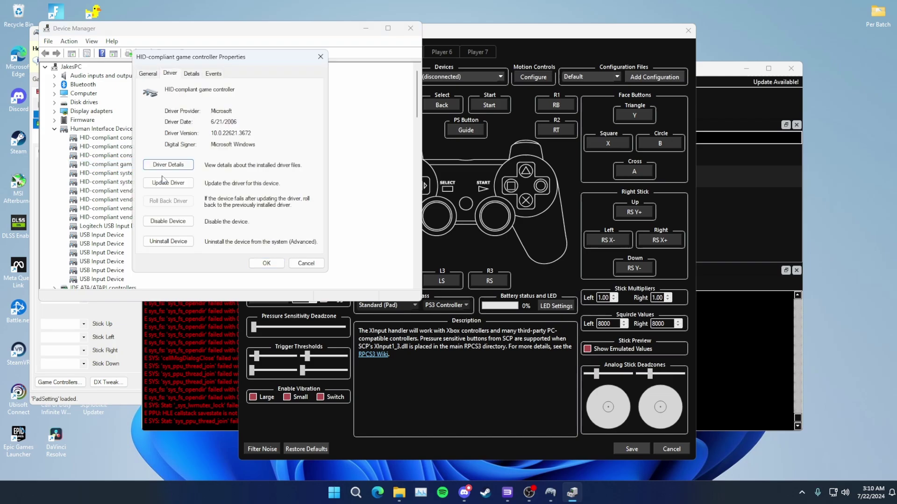
left_click(169, 183)
left_click(156, 182)
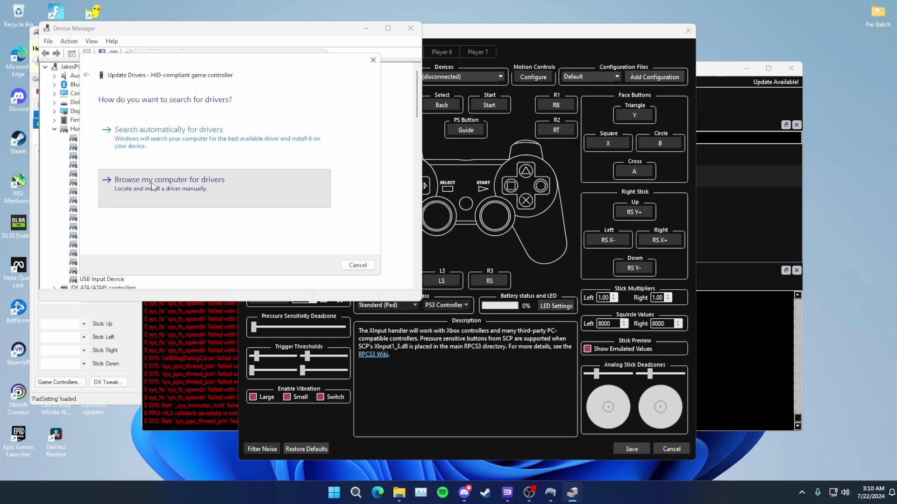
left_click(222, 209)
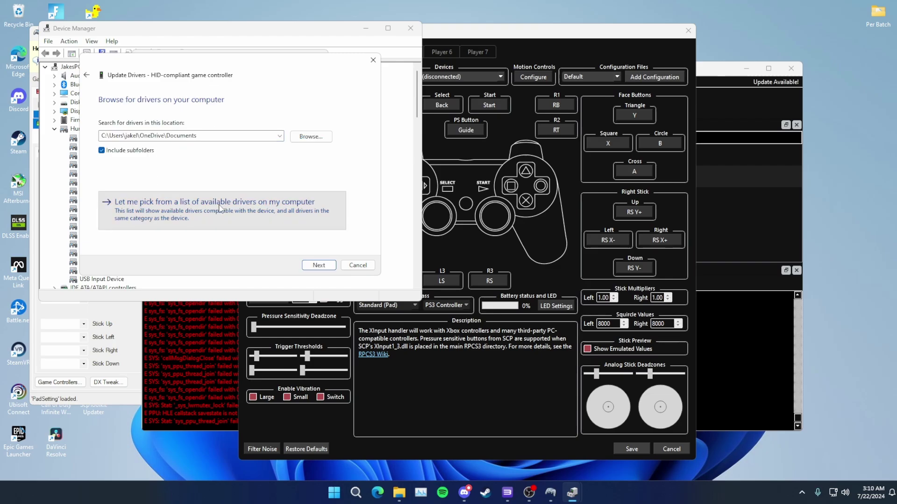
Install the HID-compliant game controller driver from the compatible hardware list and close Device Manager
left_click(156, 200)
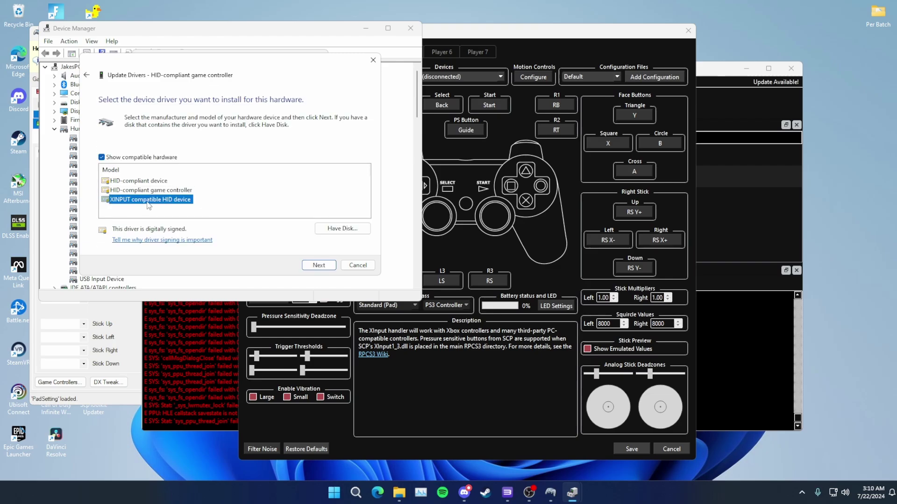
left_click(163, 191)
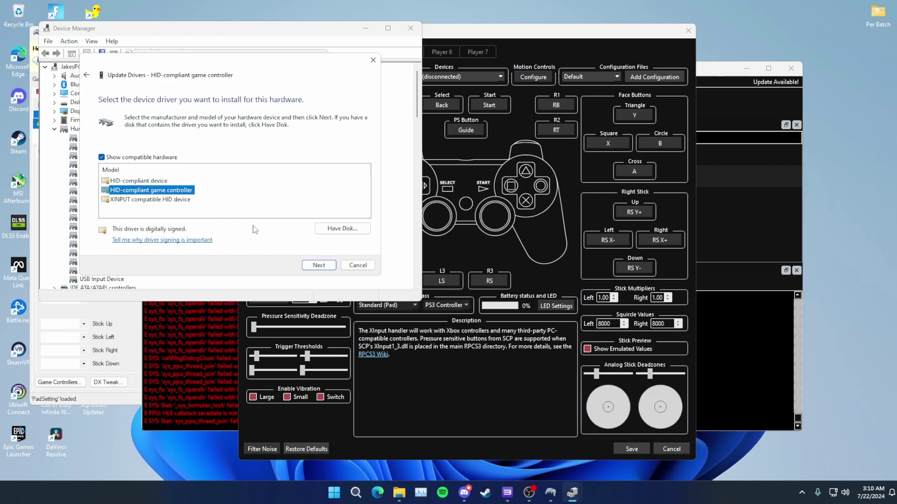
left_click(308, 265)
left_click(358, 264)
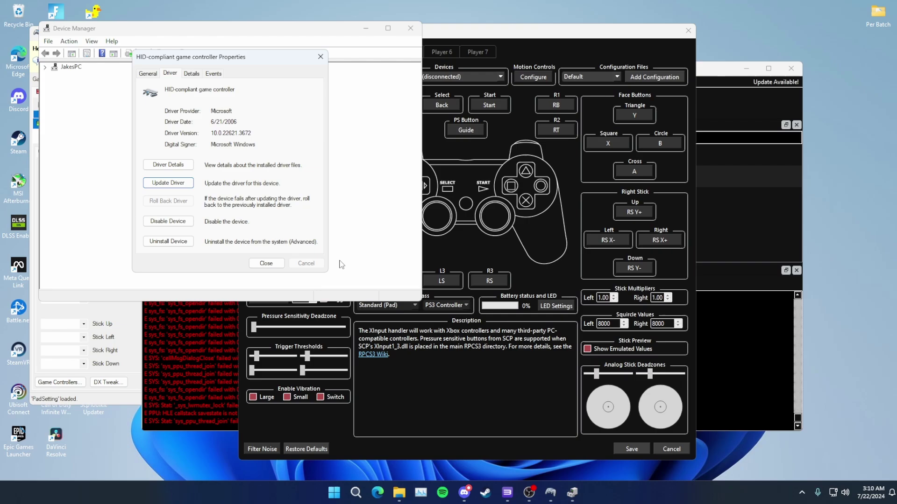
left_click(264, 261)
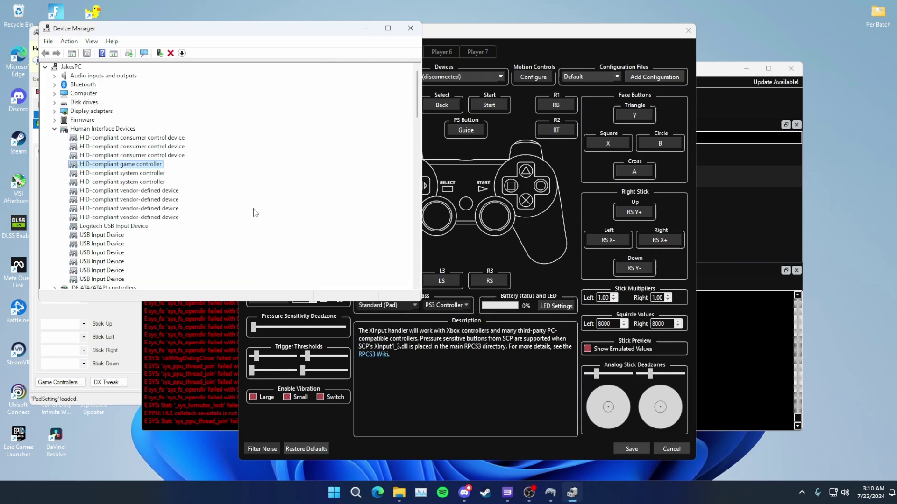
left_click(413, 30)
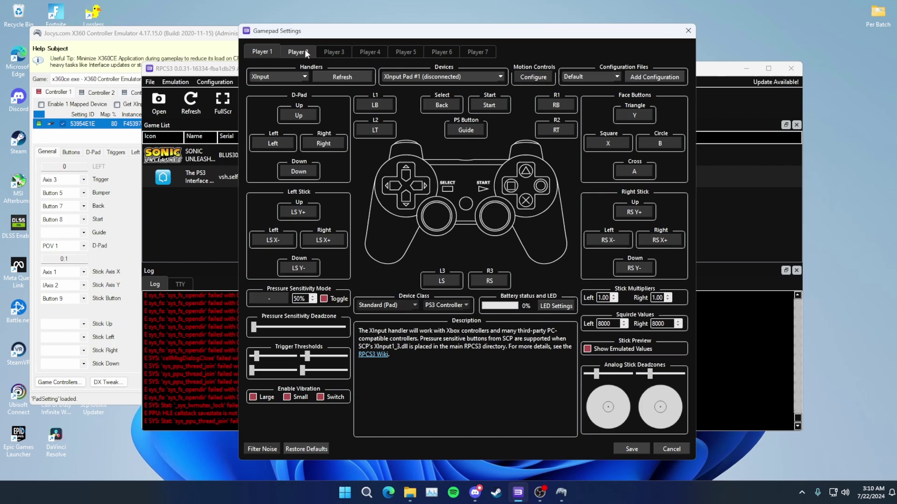
Switch to X360 Controller Emulator and add the Controller (Xbox One For Windows) device to Controller 1
left_click(160, 28)
left_click_drag(164, 37, 355, 82)
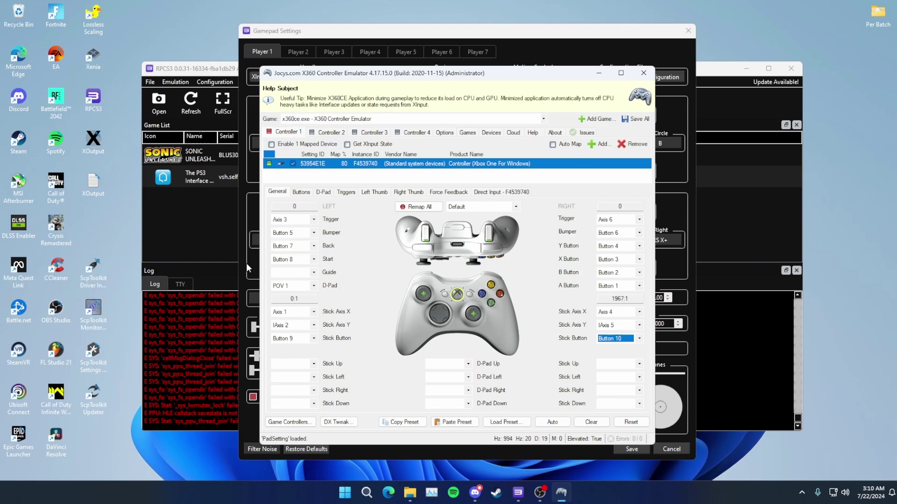
left_click(239, 240)
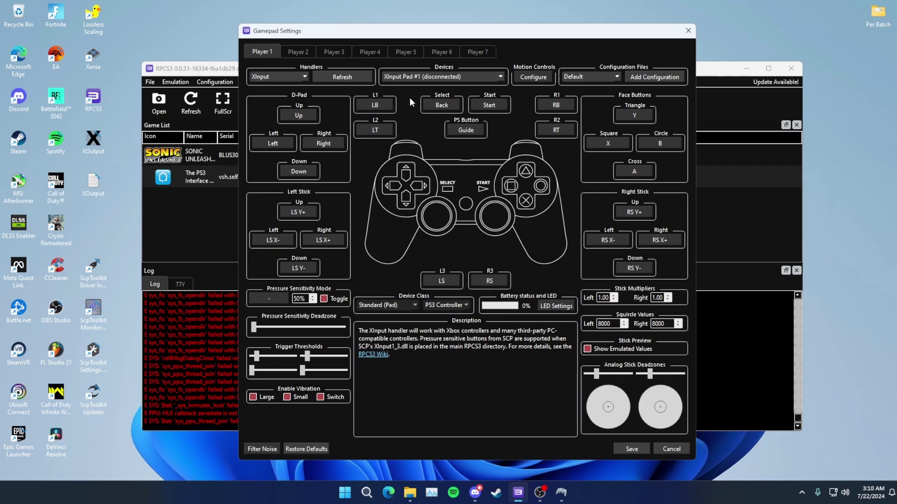
mouse_move(561, 493)
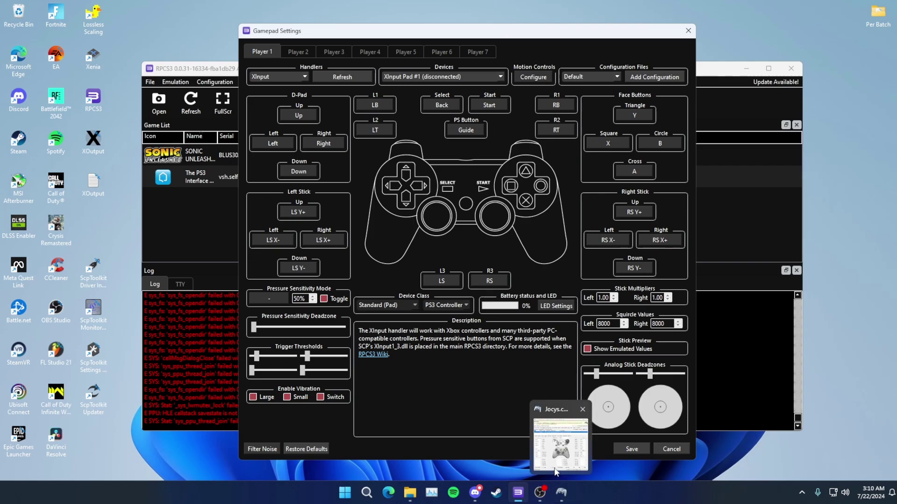
left_click(548, 447)
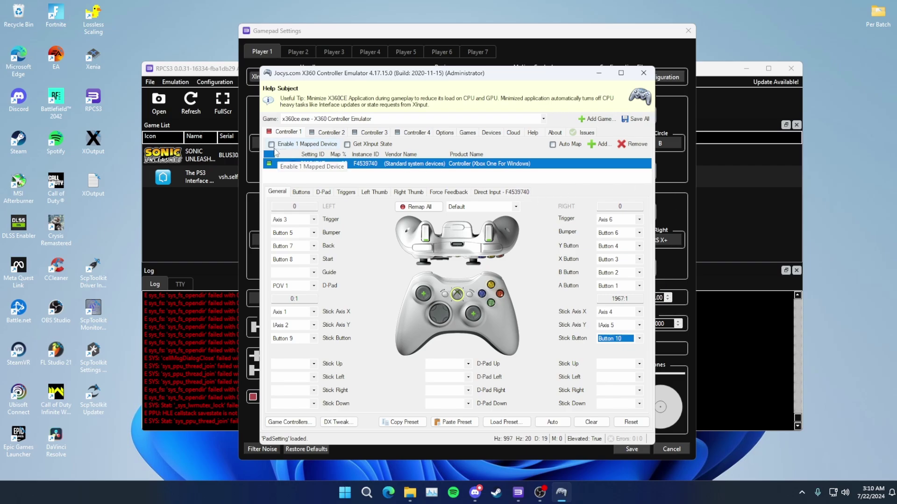
left_click(597, 147)
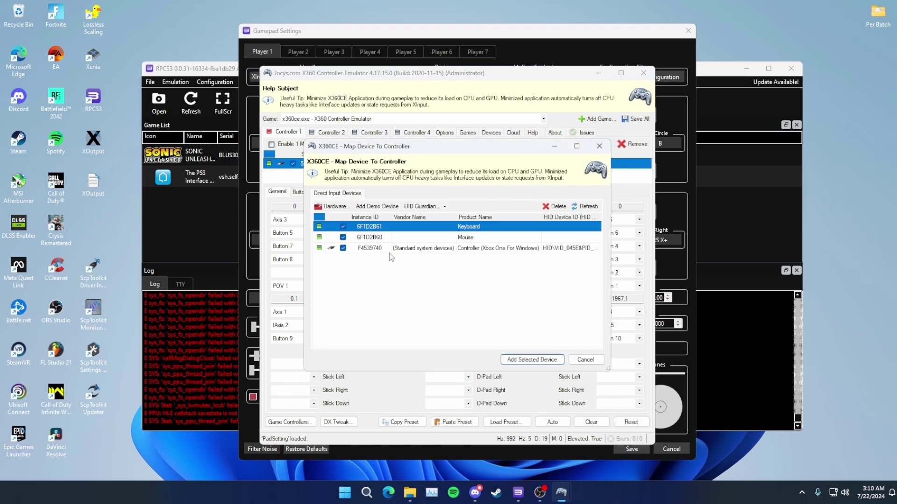
left_click(404, 252)
left_click(531, 360)
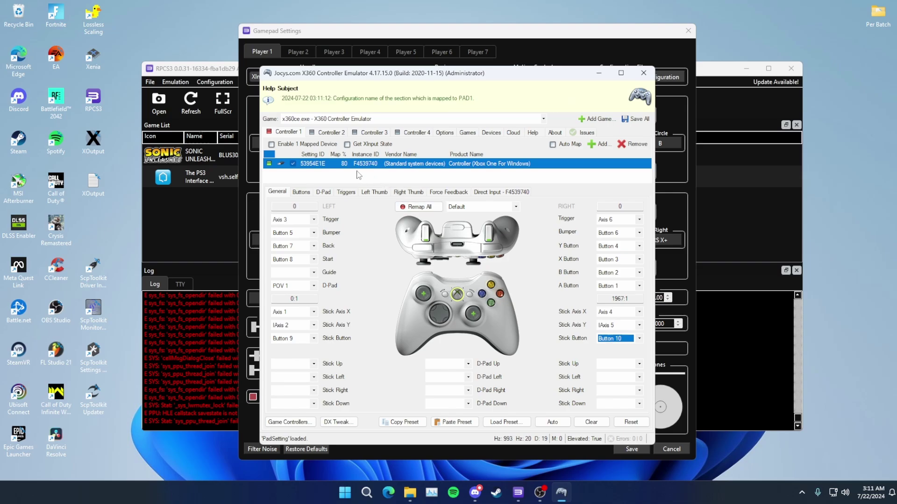
Enable the mapped device for Controller 1, clear its settings and remap all controls, leaving the emulator minimized
left_click(273, 145)
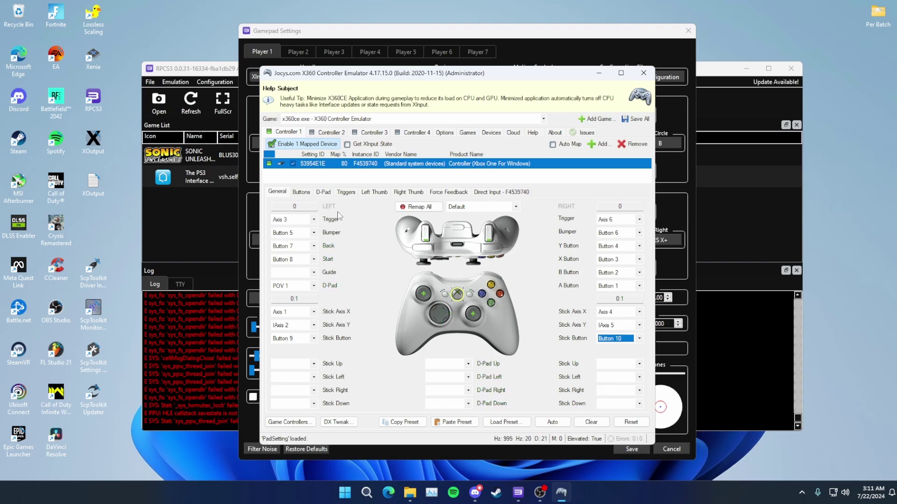
left_click(412, 207)
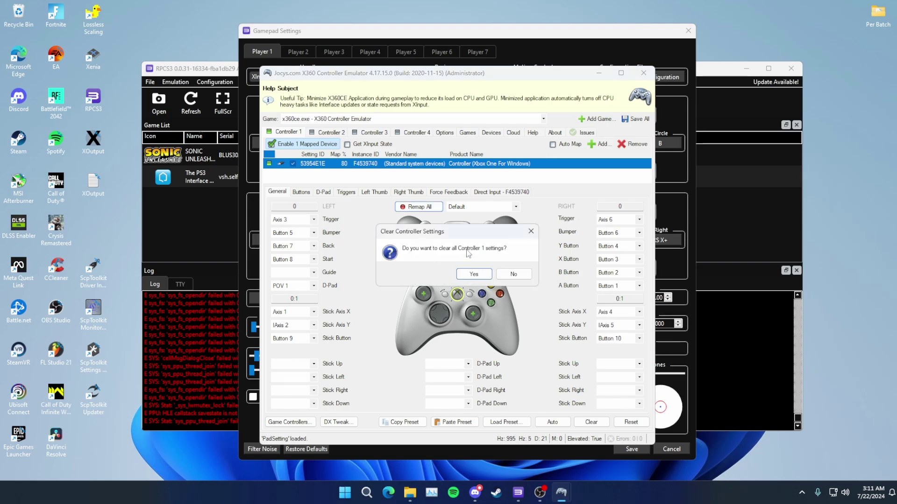
left_click(473, 274)
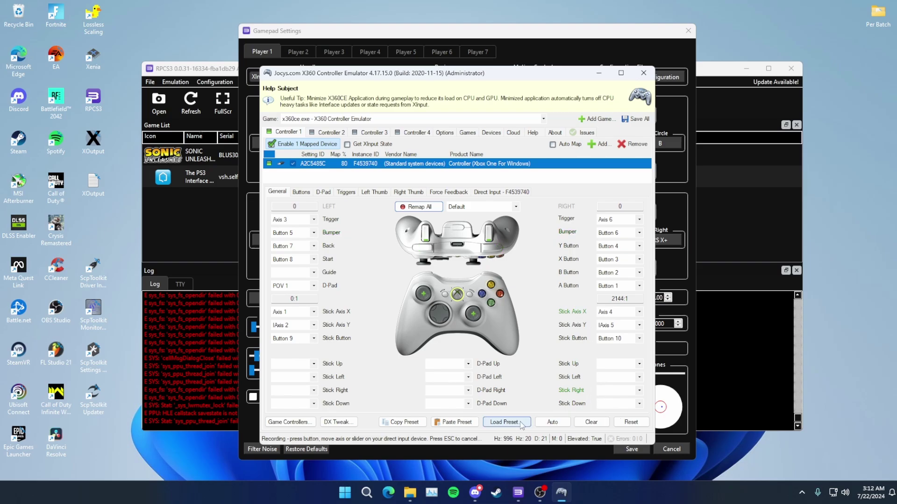
left_click(599, 74)
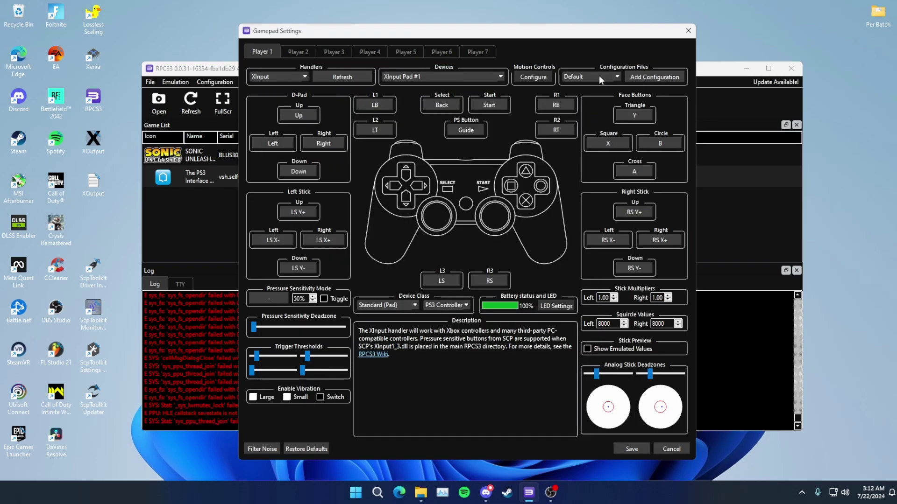
Select XInput Pad #1 as the Player 1 device in RPCS3 and save the gamepad settings
left_click(439, 75)
left_click(424, 85)
mouse_move(616, 417)
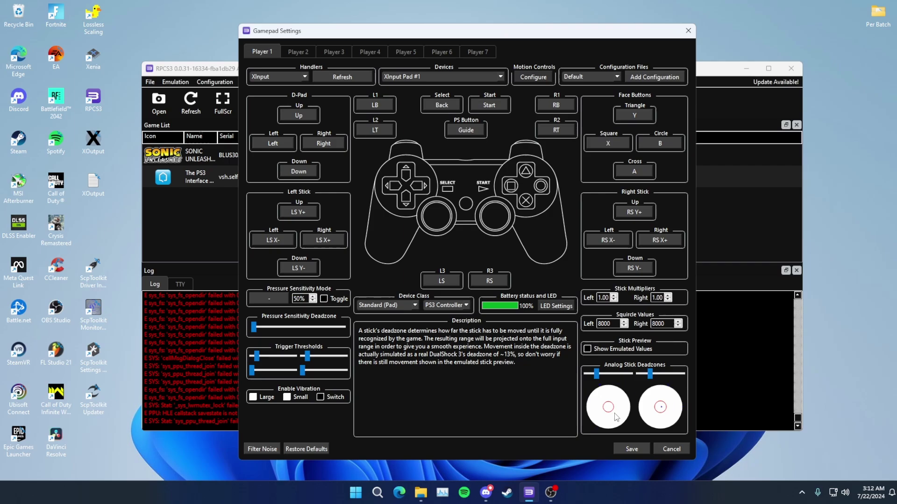
left_click(629, 449)
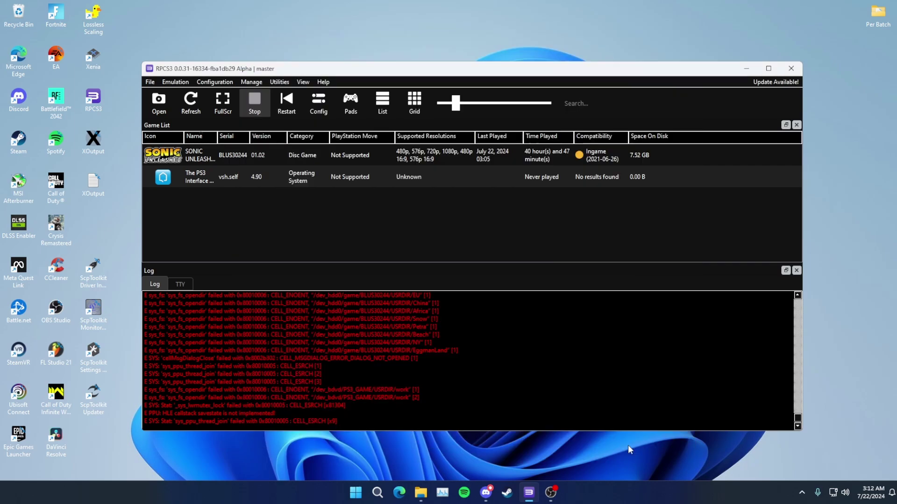